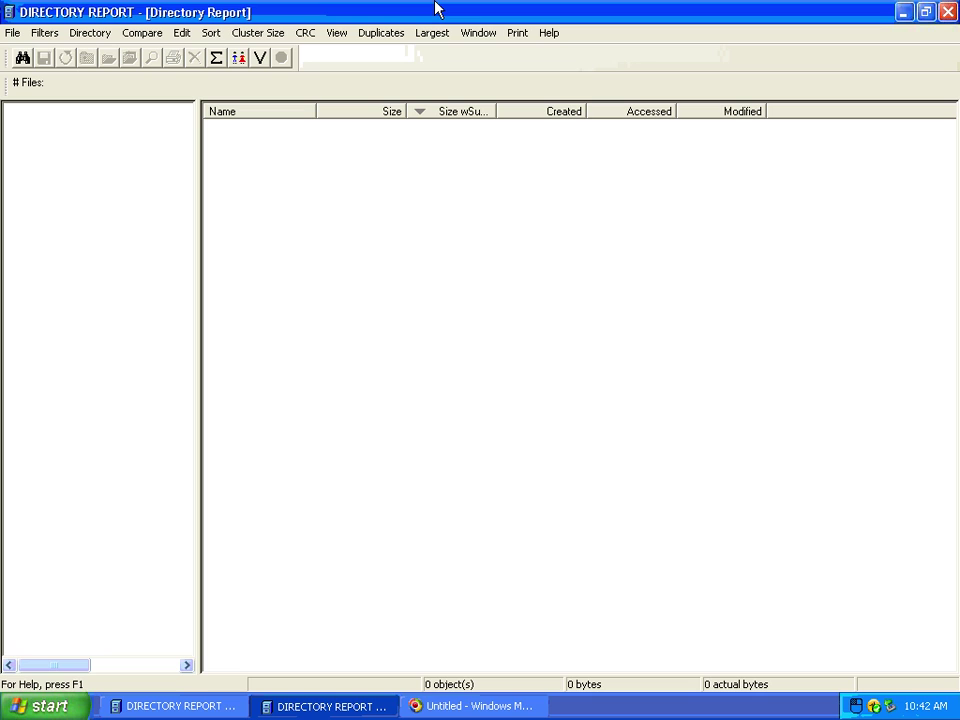
- After glancing at the Largest and Print menus, add c: and e: from Previous choices as scan roots
click(438, 33)
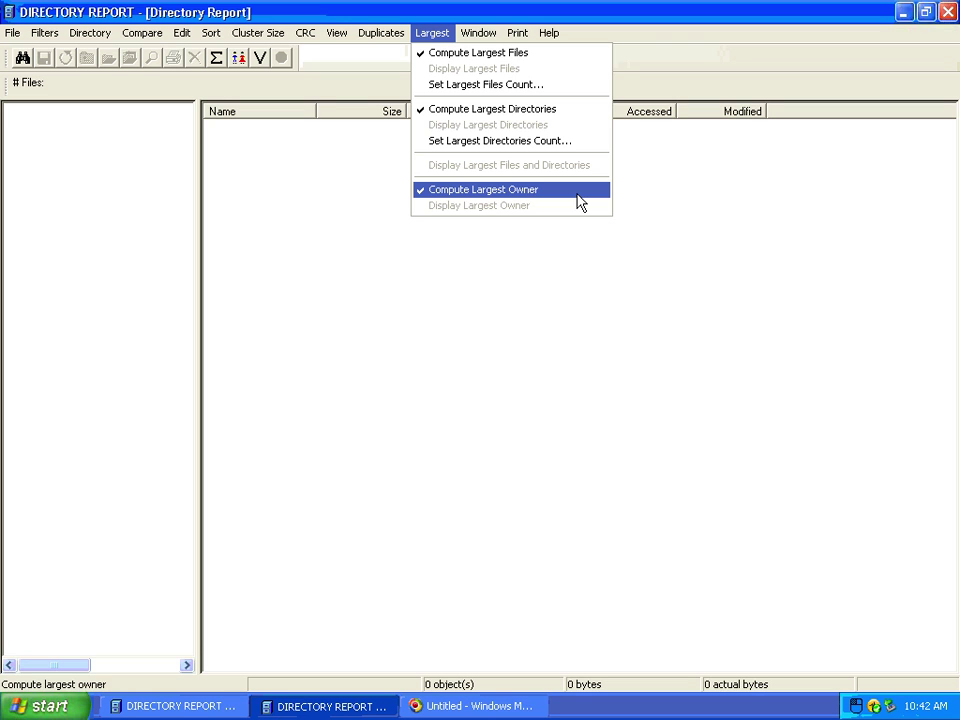
click(497, 17)
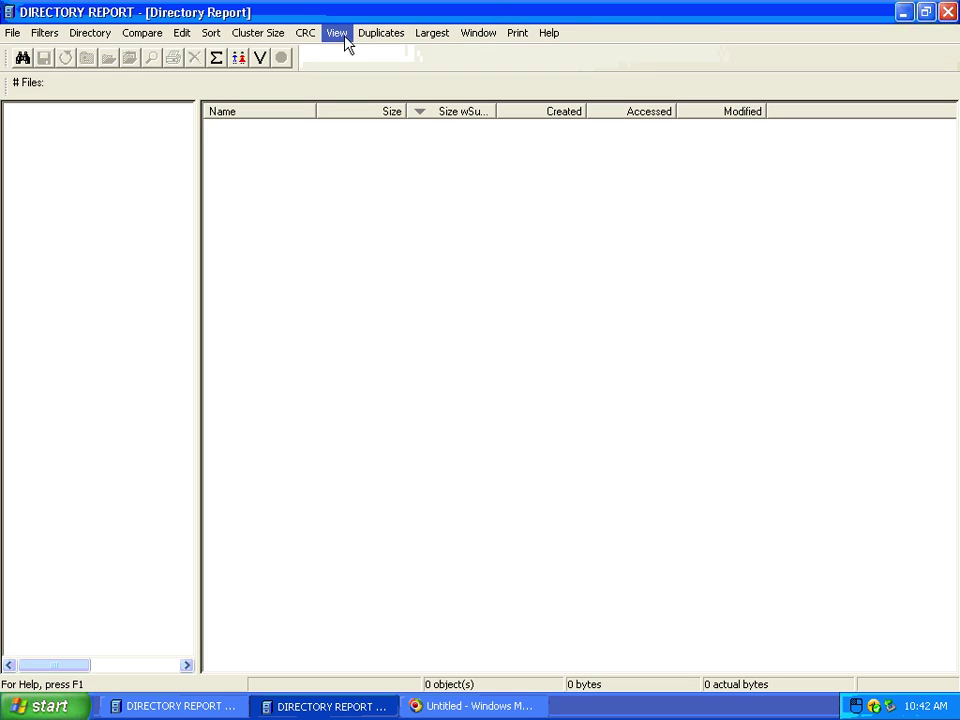
click(23, 60)
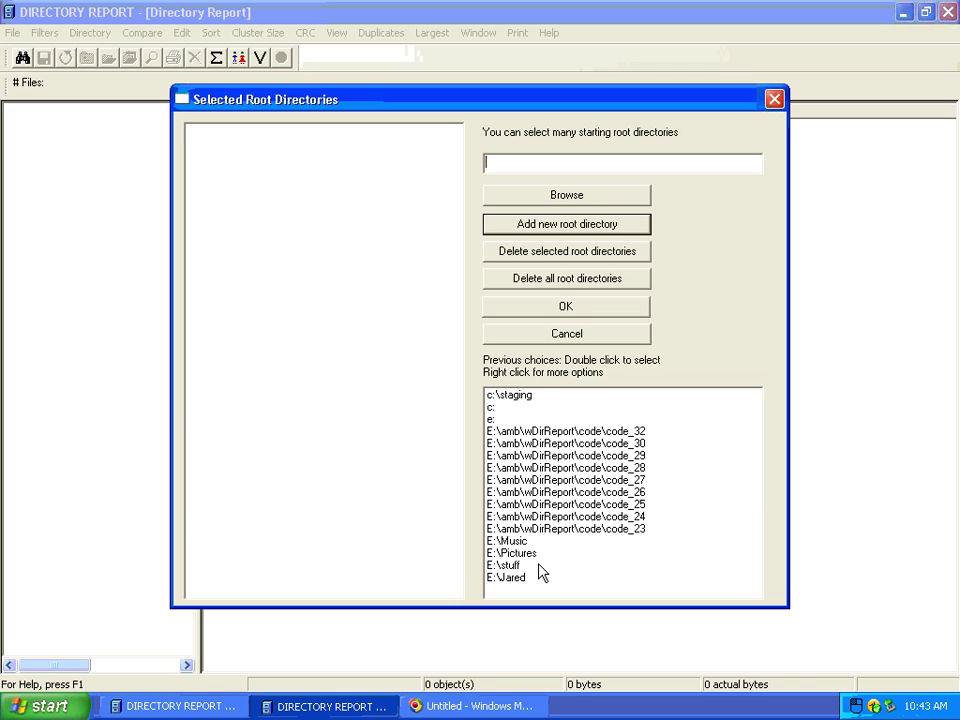
click(506, 408)
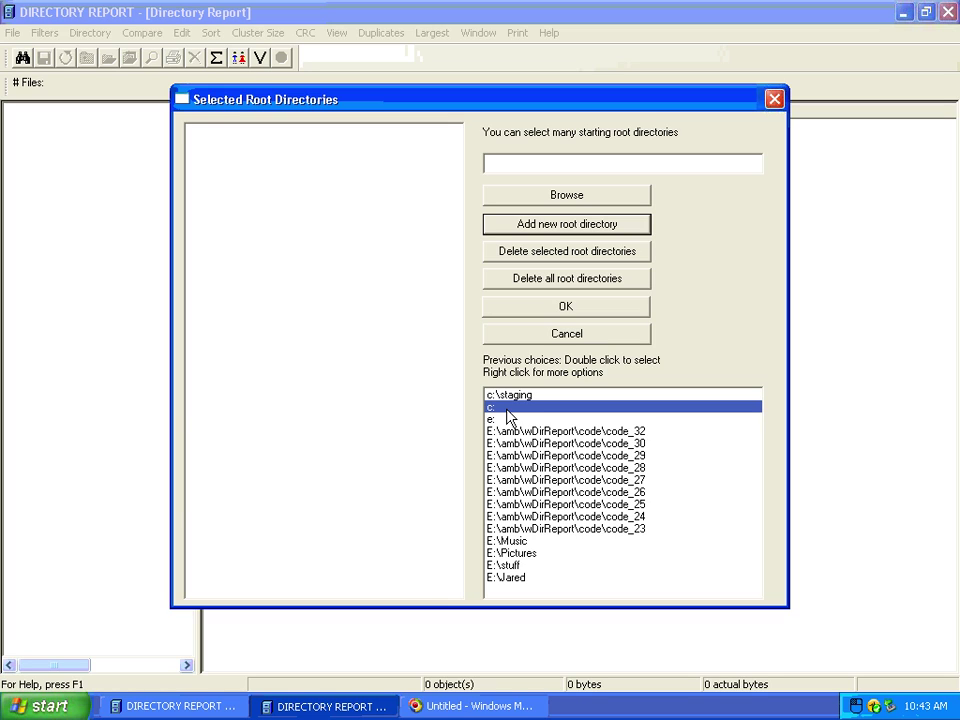
double_click(507, 410)
click(504, 420)
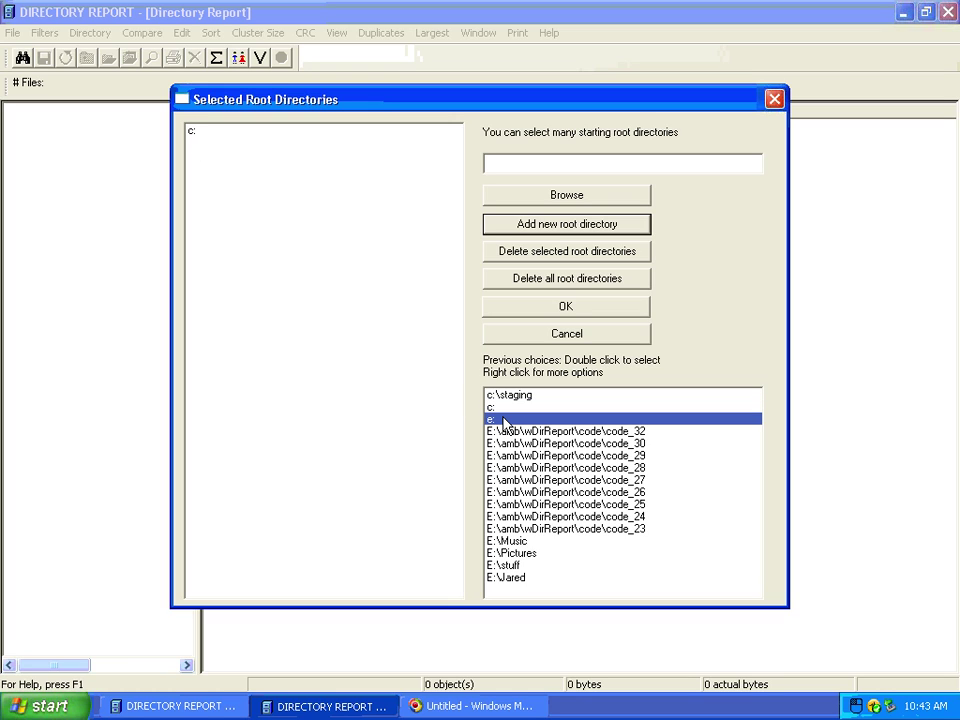
double_click(504, 420)
click(598, 339)
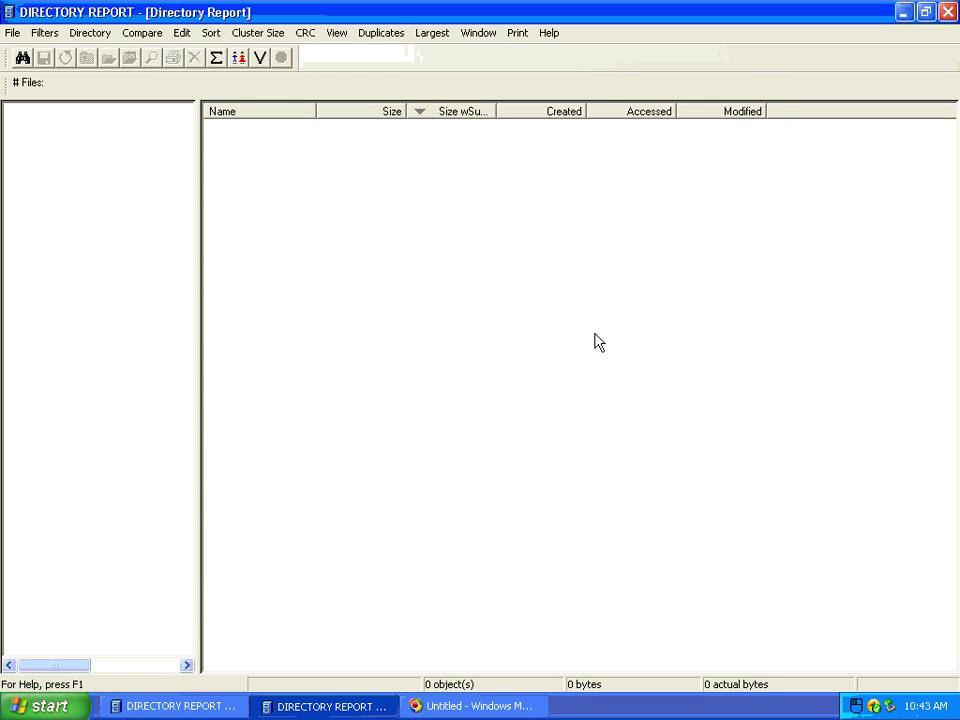
- Bring up the scan results window and open the AeriaGames folder on c:
click(214, 709)
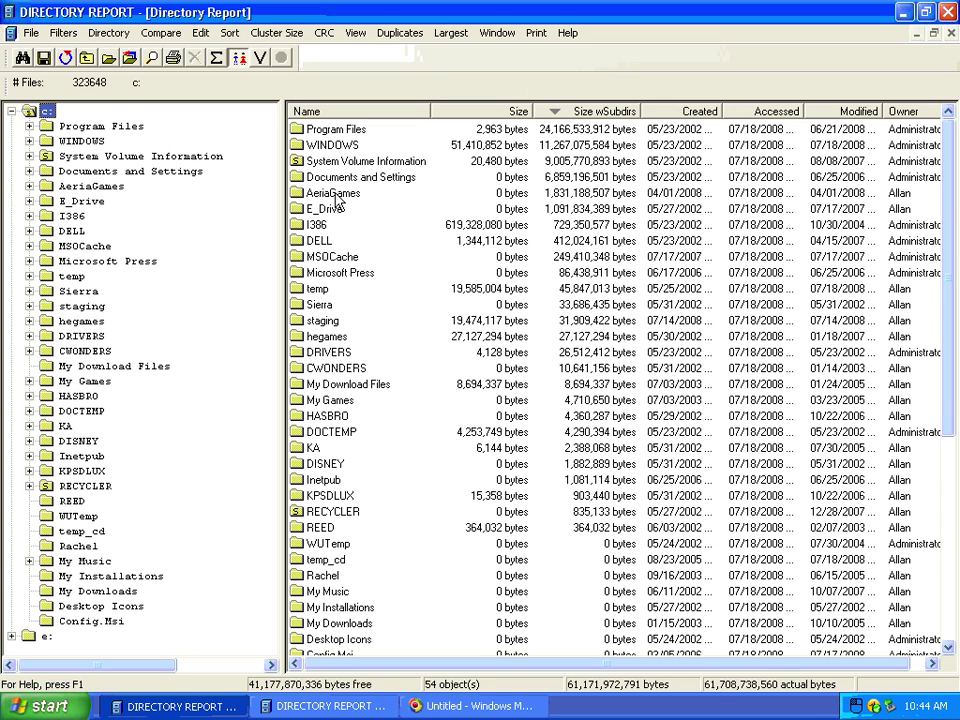
click(336, 199)
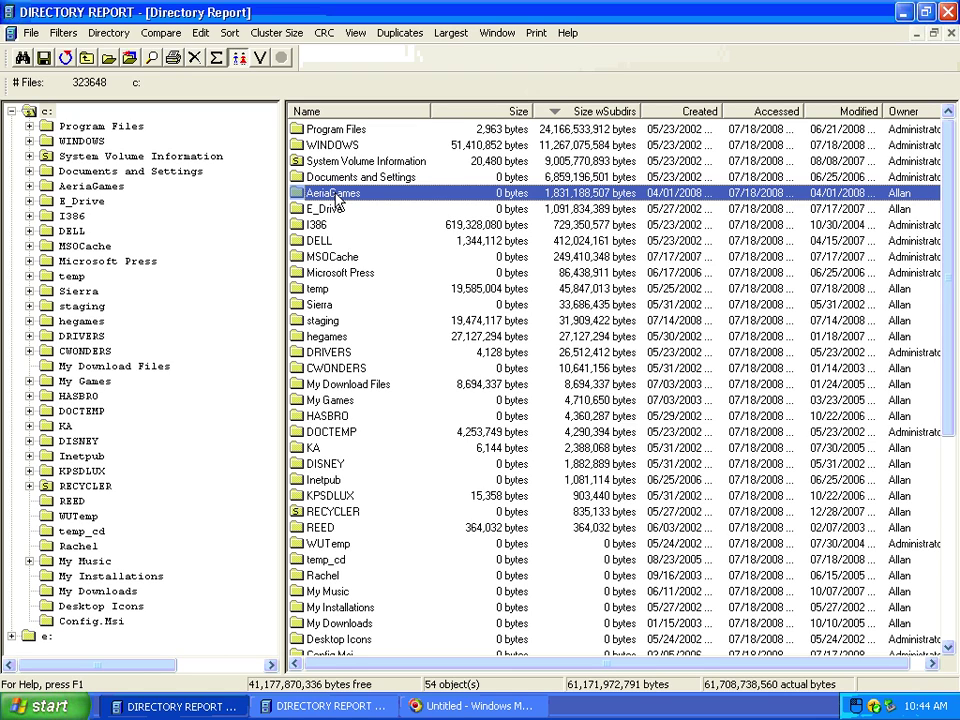
double_click(336, 197)
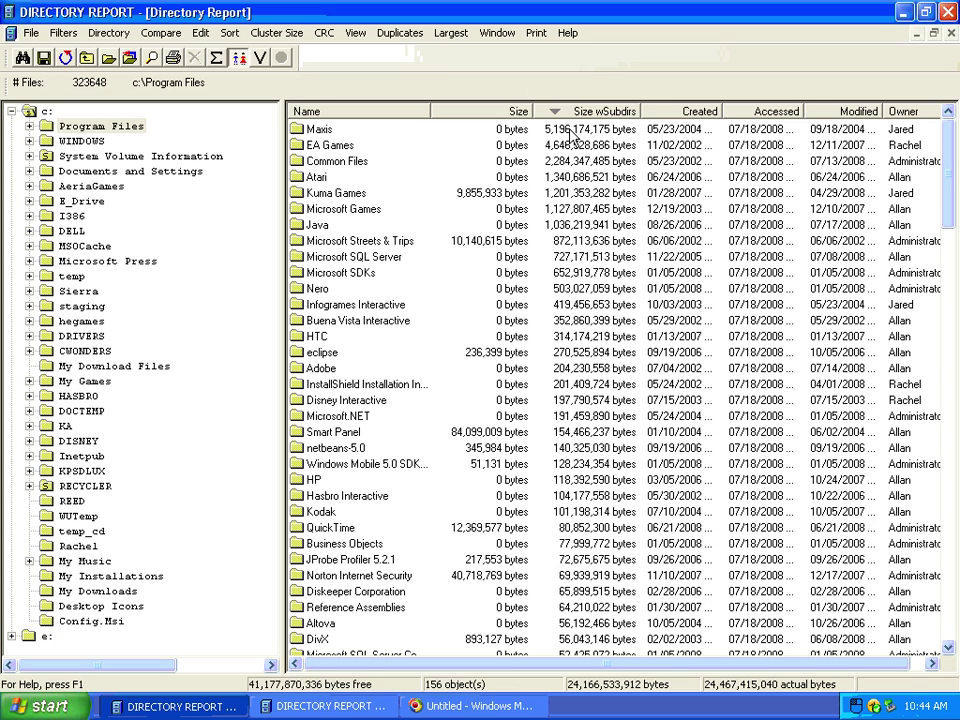
- Open the Maxis folder and expand Common Files in the folder tree
click(338, 133)
double_click(338, 133)
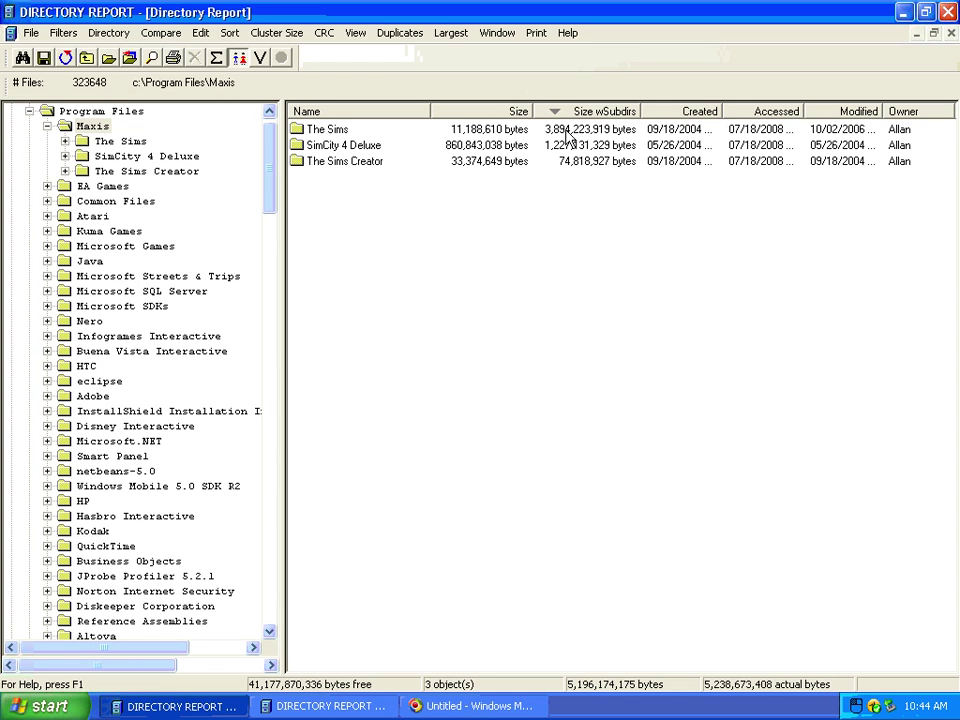
click(123, 204)
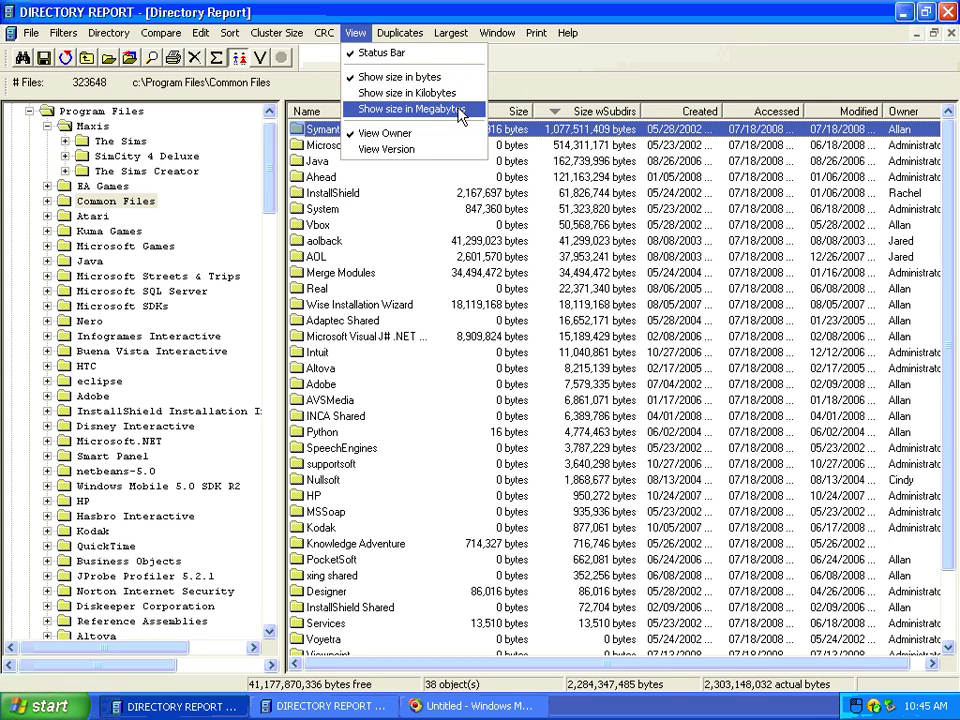
- Show sizes in megabytes, open Microsoft Shared, then go back to the drive's top level
click(458, 110)
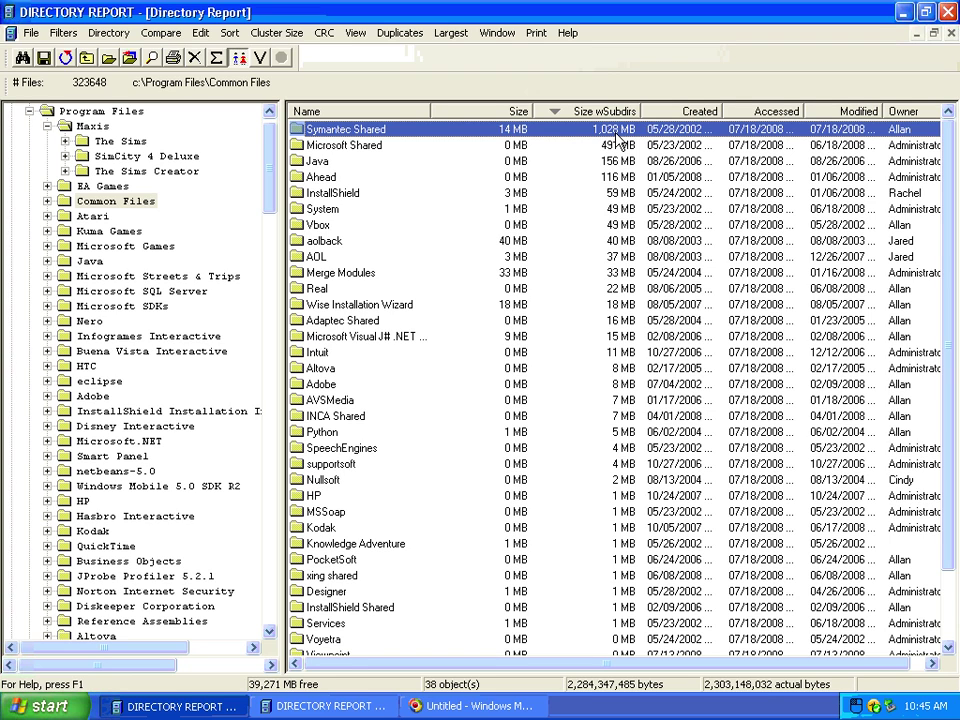
click(366, 146)
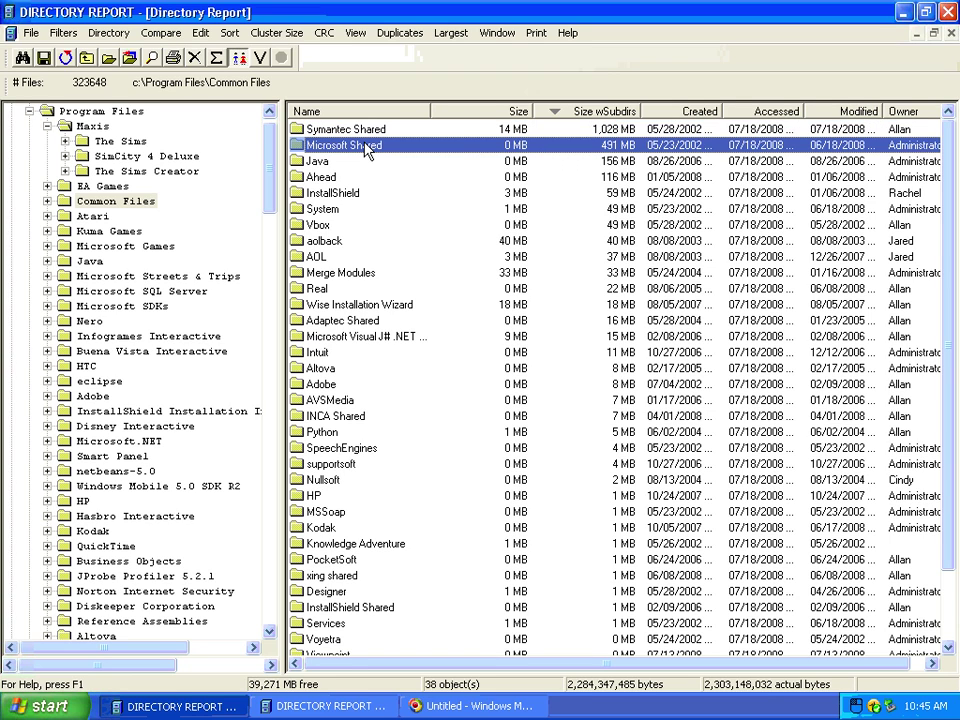
double_click(366, 146)
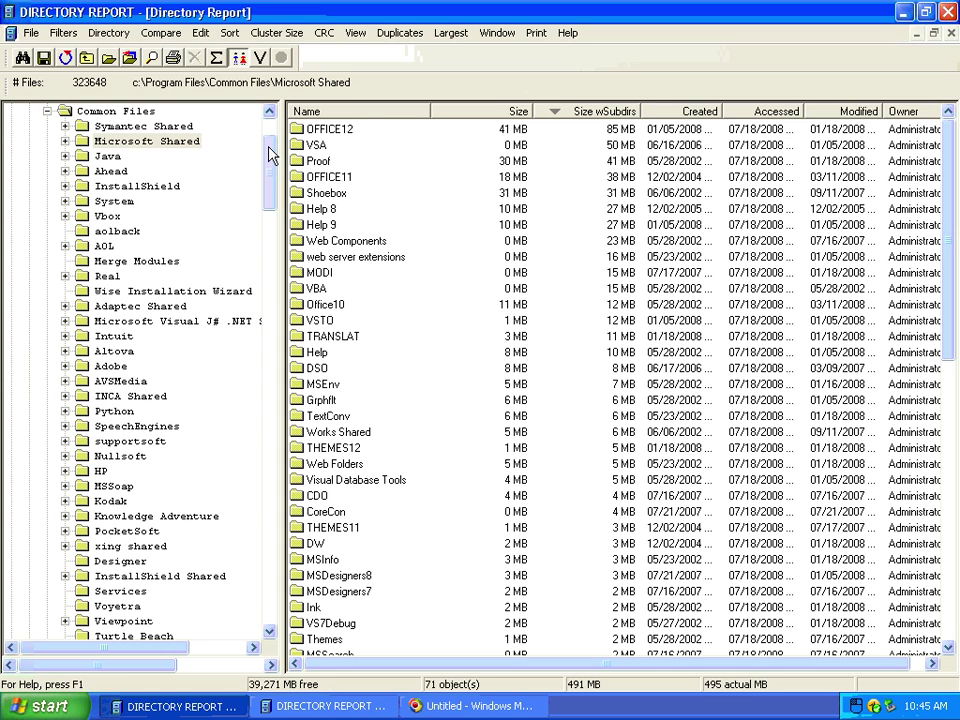
scroll(268, 150, up, 1)
scroll(268, 150, up, 2)
click(11, 111)
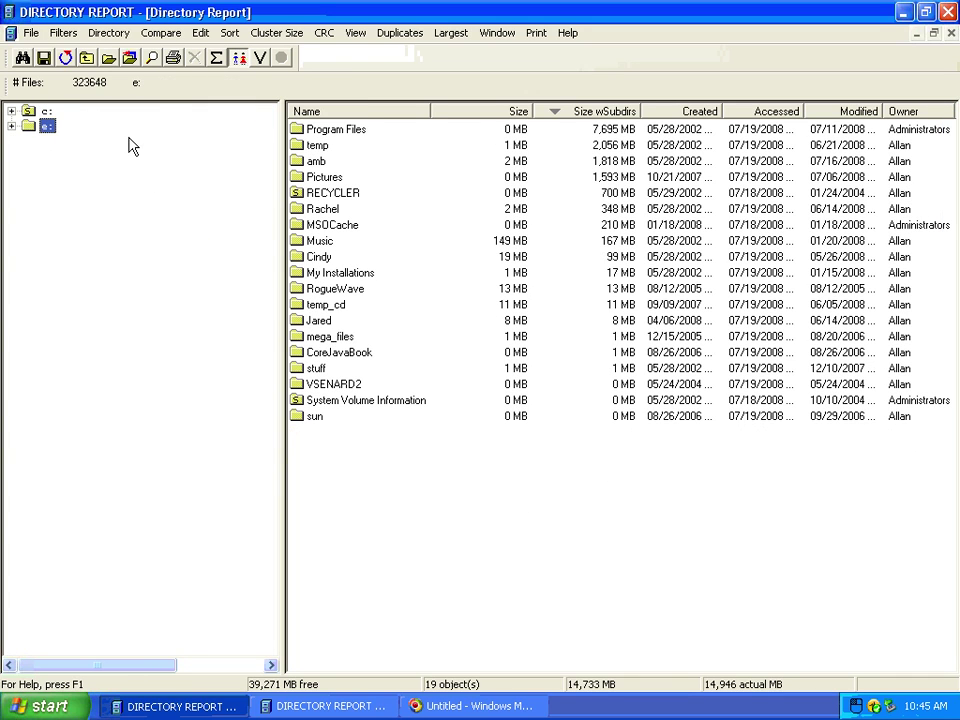
- Open e:\Program Files to list its 12 folders, led by MSDN at 3,552 MB
double_click(337, 133)
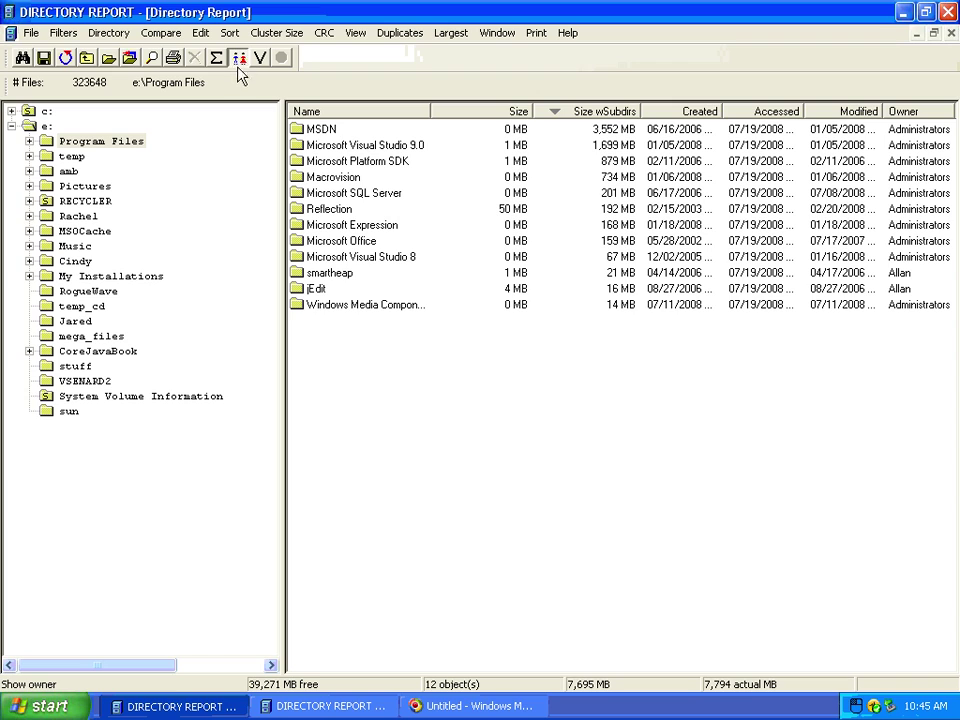
click(450, 32)
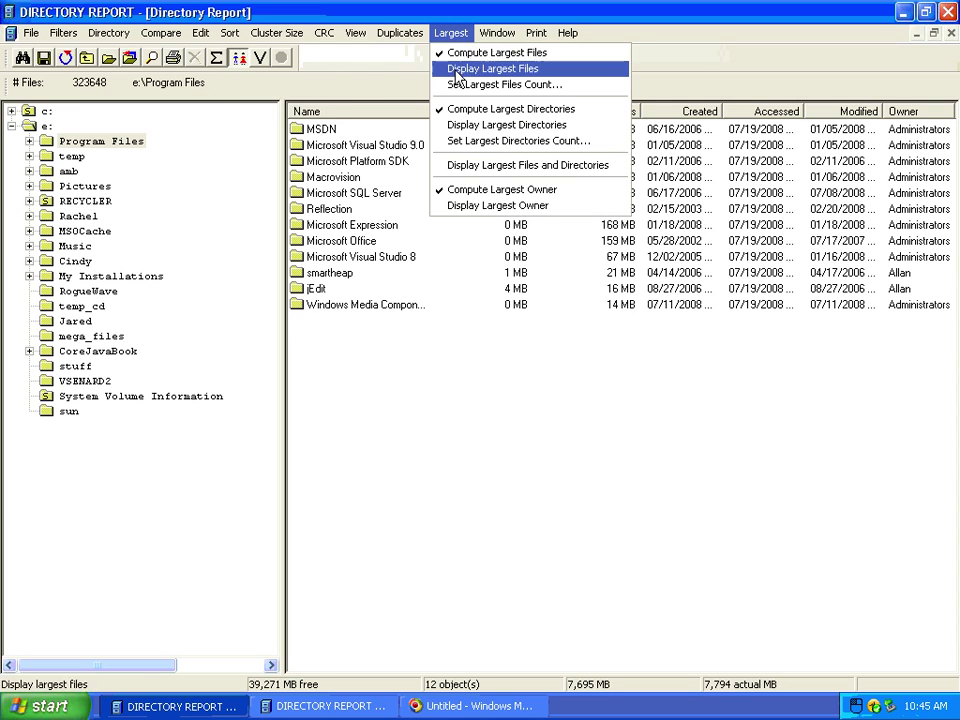
- Display the Largest Owner report, switch sizes to bytes, and return to the Directory Report window
click(595, 215)
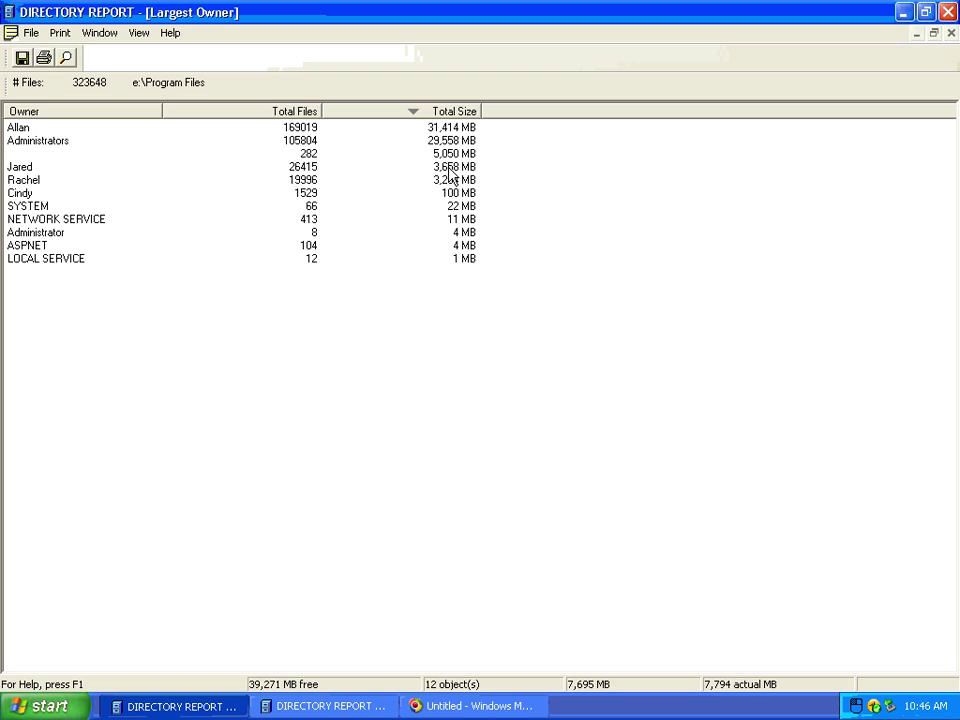
click(138, 32)
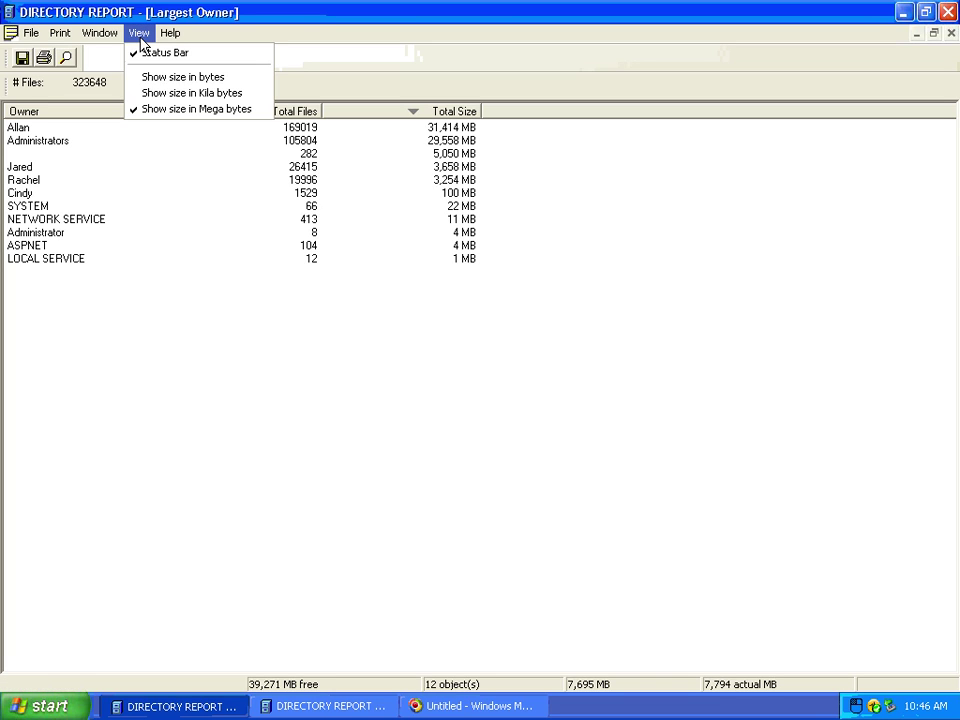
click(205, 79)
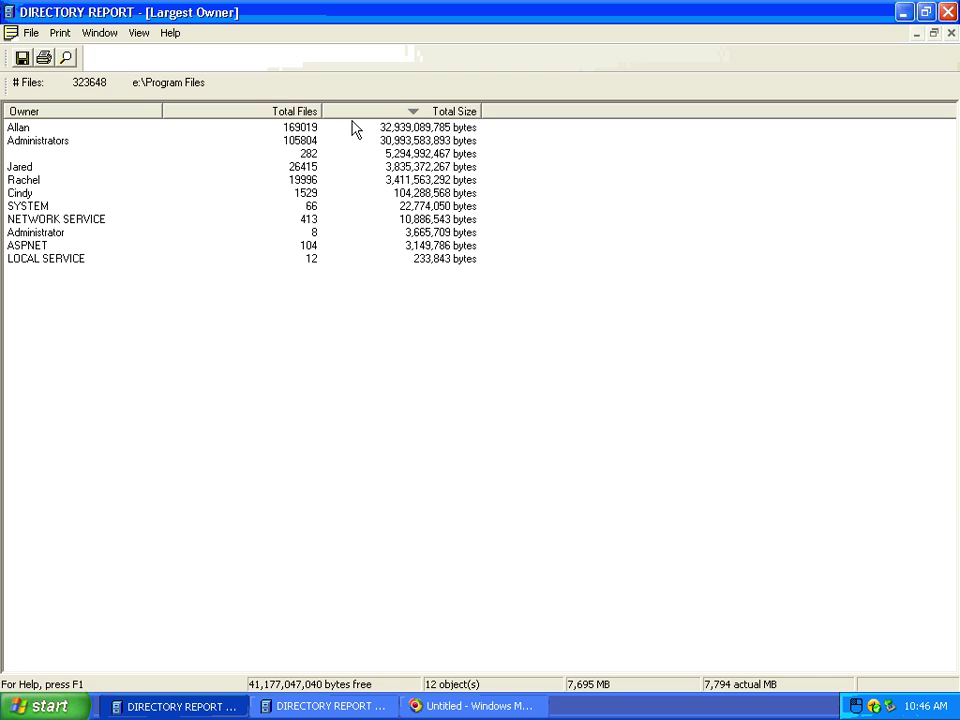
click(109, 39)
click(130, 108)
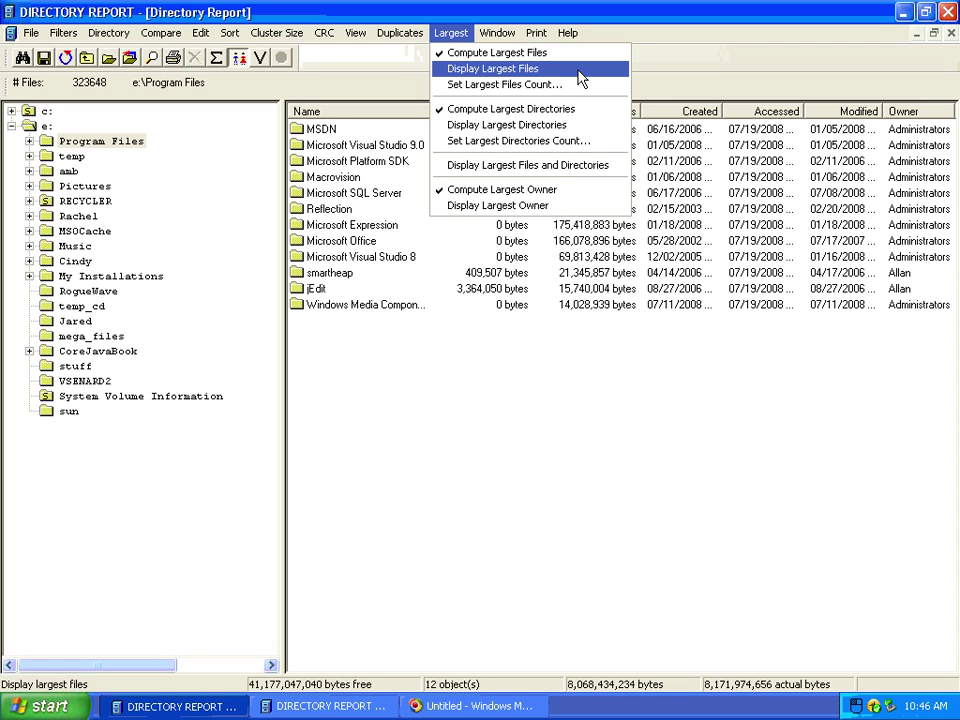
- Open the Largest Files report, narrow the File and Accessed columns, and sort by Owner
click(577, 70)
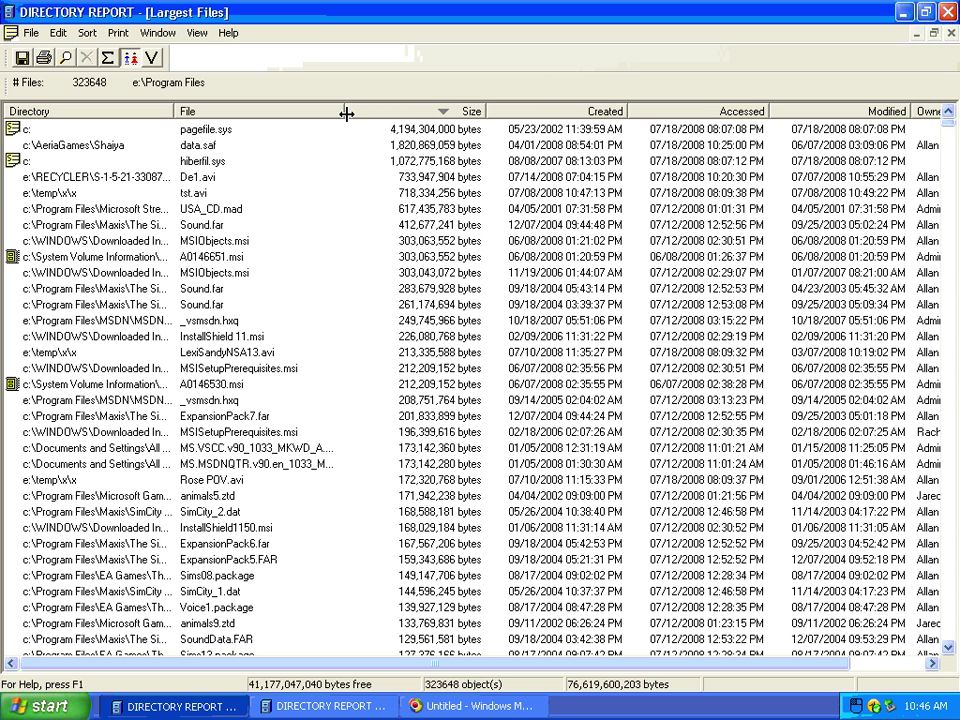
drag(346, 113, 322, 113)
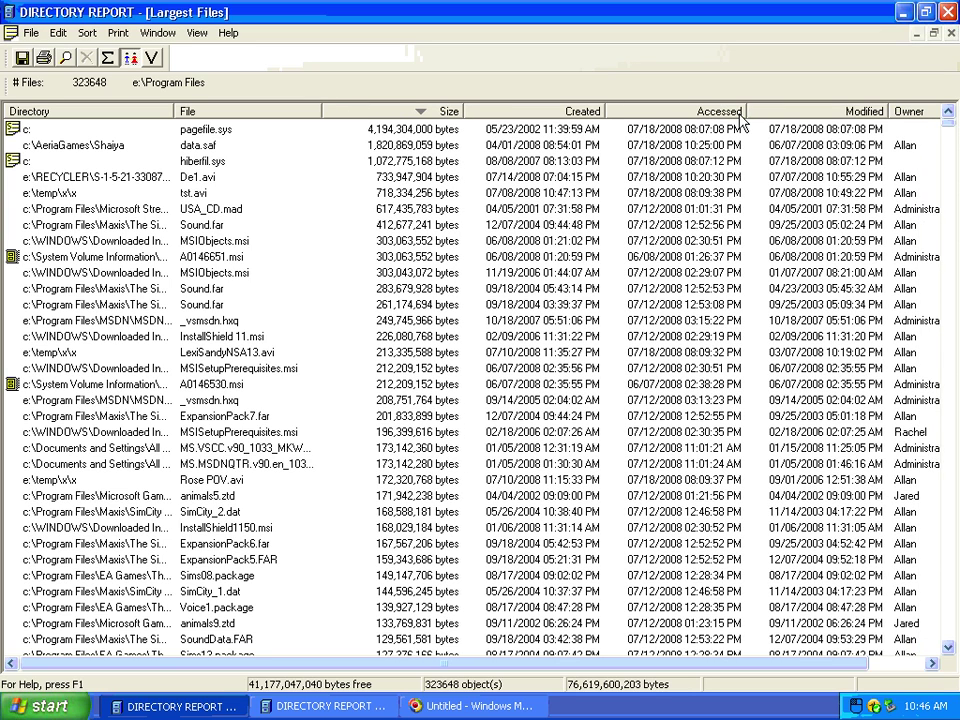
drag(744, 113, 709, 113)
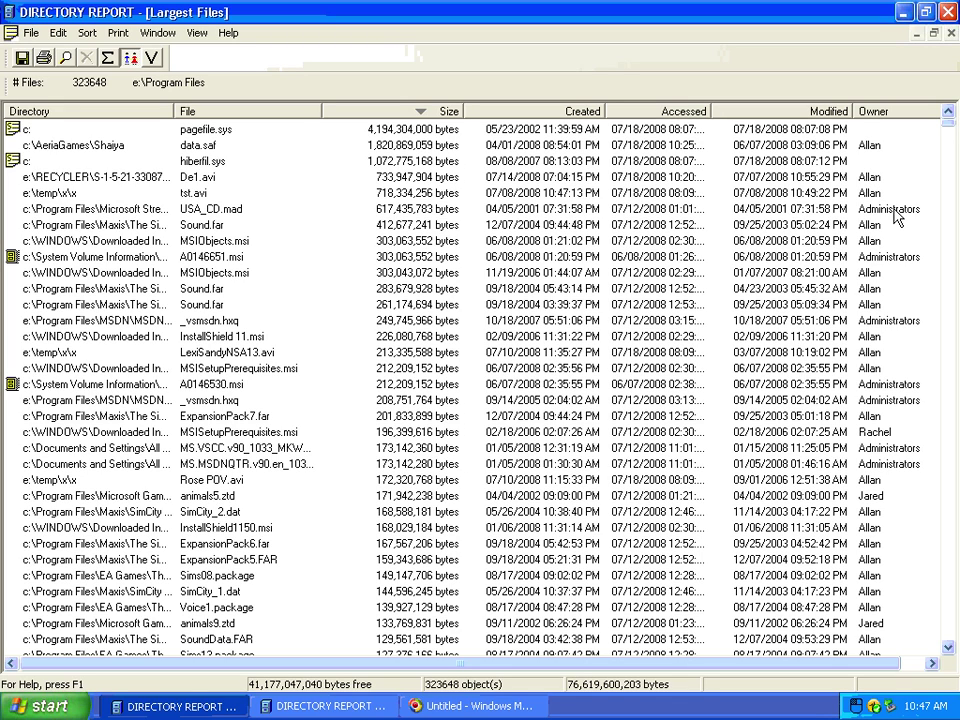
click(885, 111)
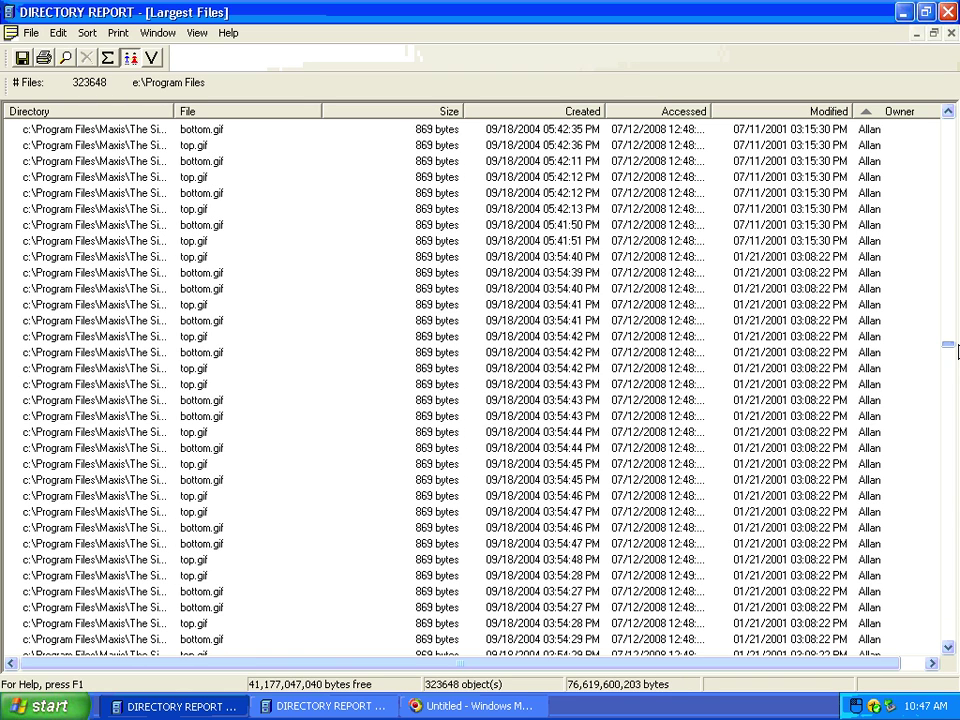
- Scroll through the owner-sorted largest files, then close that report with Ctrl+F4
drag(957, 351, 885, 574)
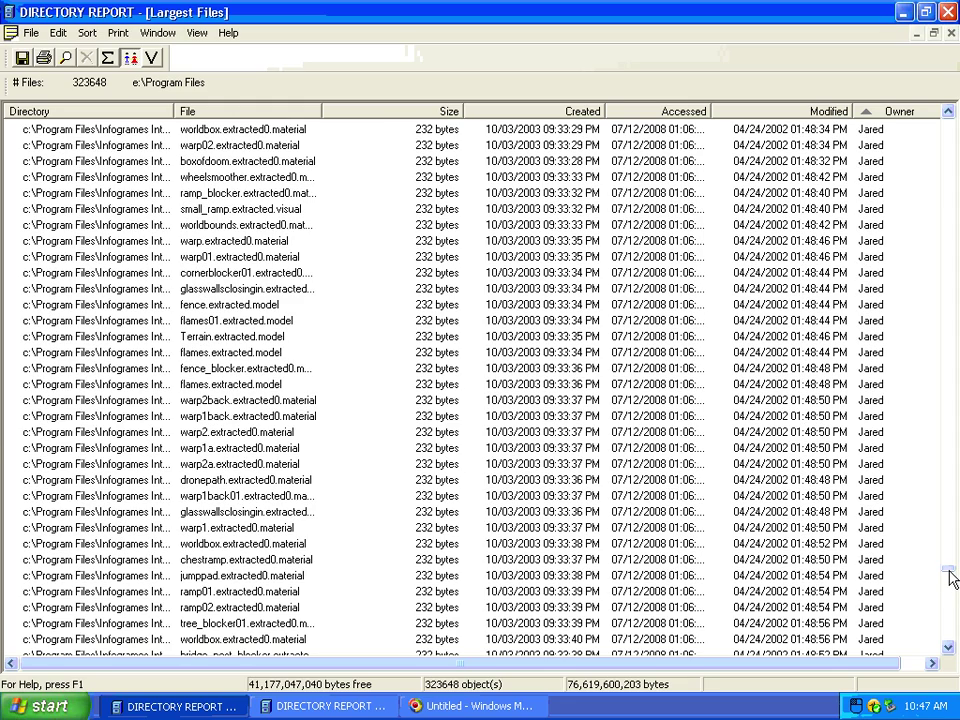
drag(952, 579, 943, 654)
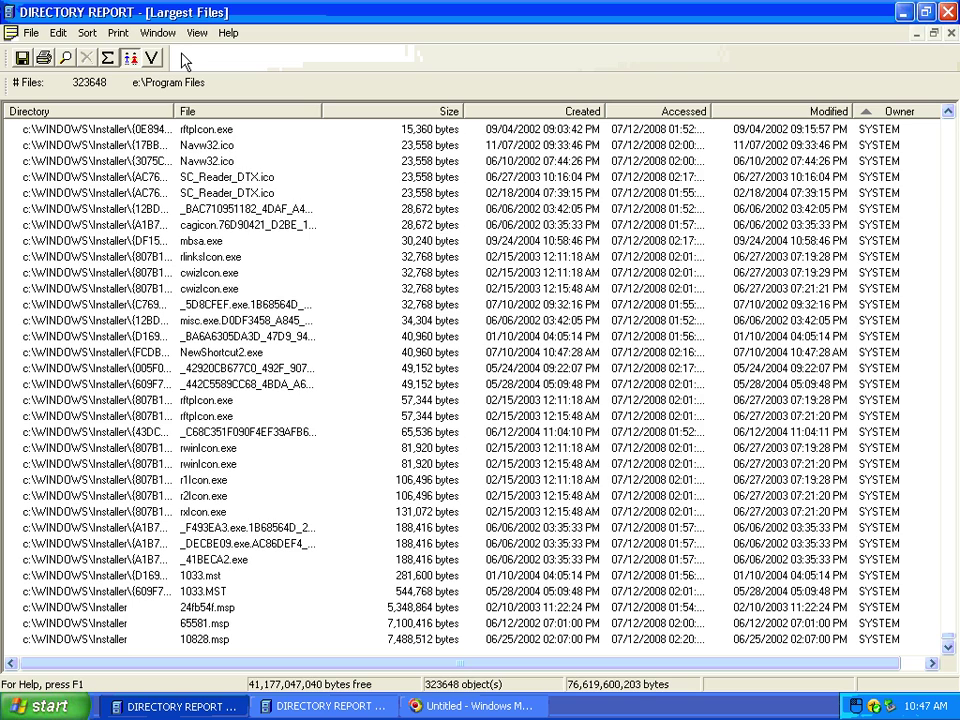
key(ctrl+F4)
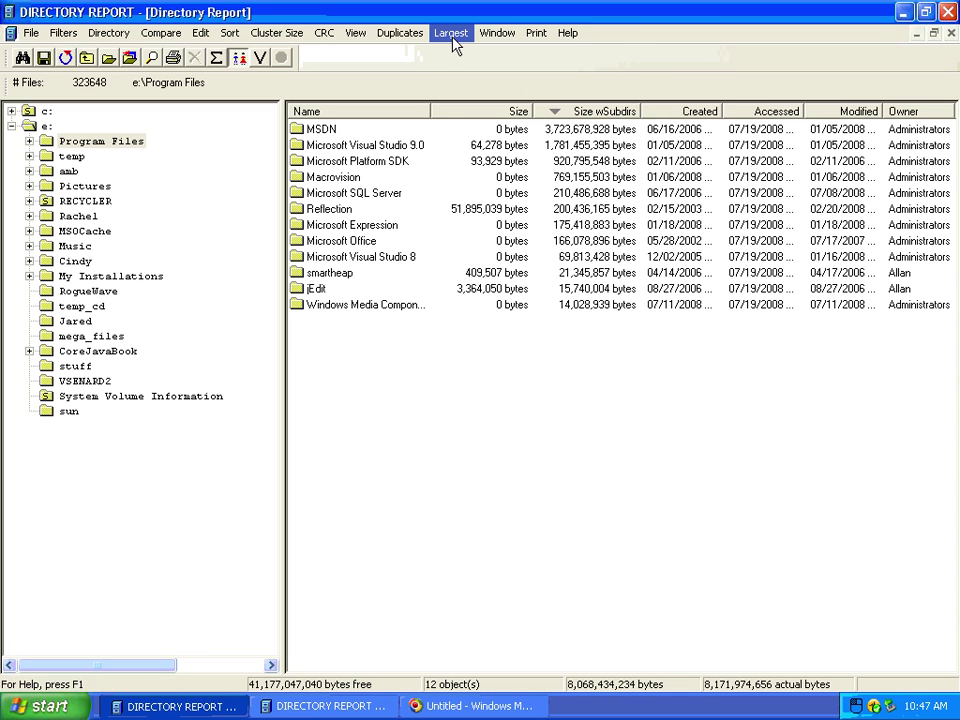
- Display Largest Directories, narrow the Accessed column and widen Total Files wSub until readable
click(452, 36)
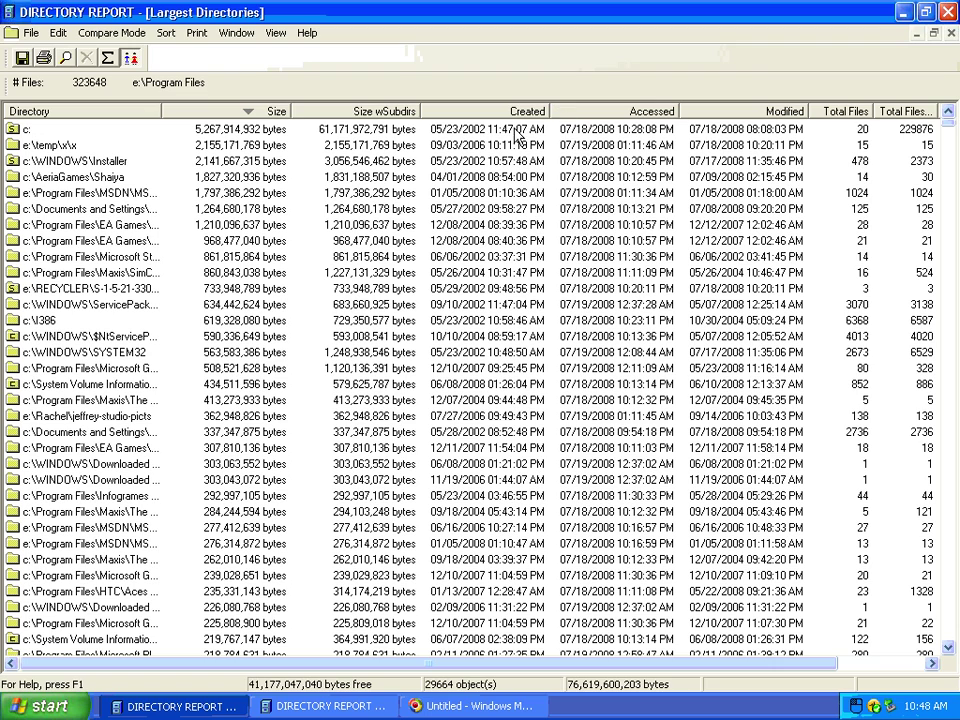
drag(674, 111, 616, 111)
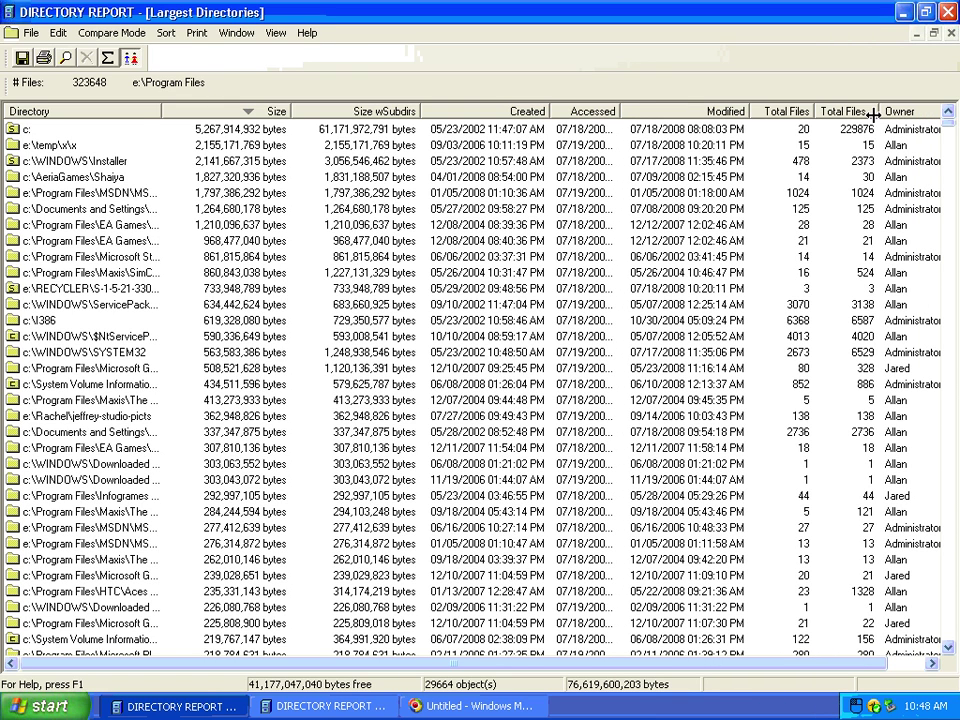
drag(877, 115, 882, 114)
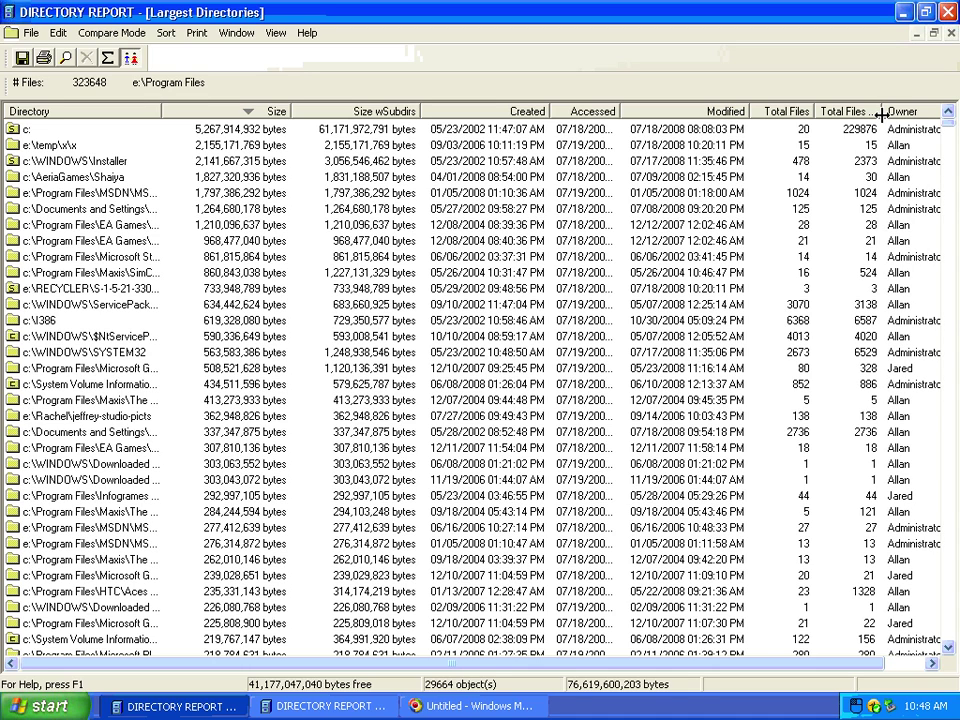
drag(882, 114, 907, 114)
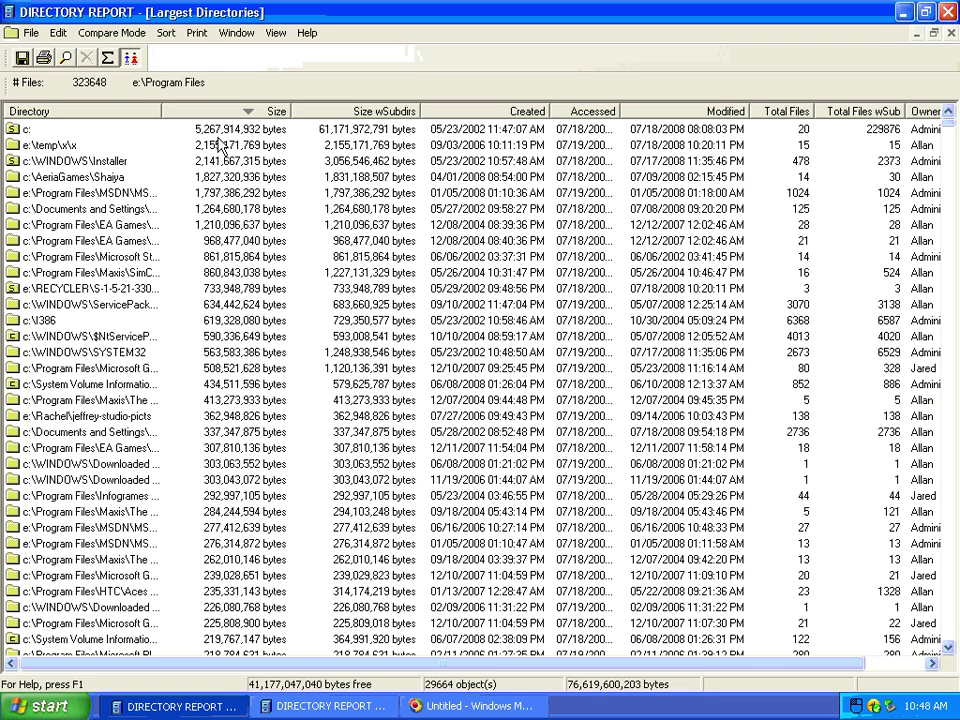
- Switch back to the main Directory Report window and bring up Print > Set Printing Options
click(237, 32)
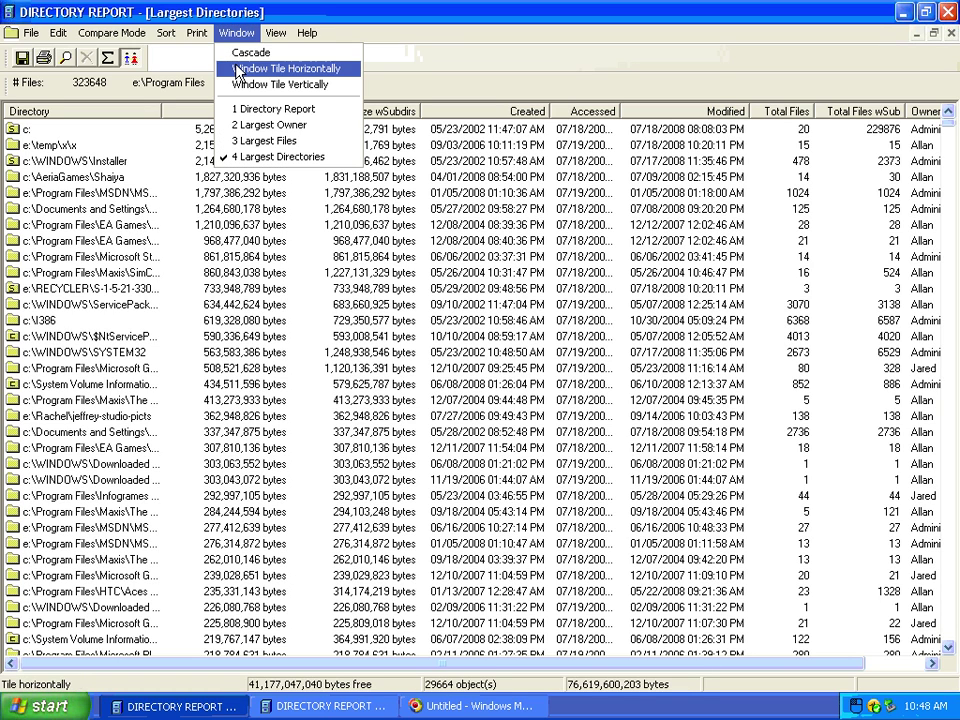
click(245, 108)
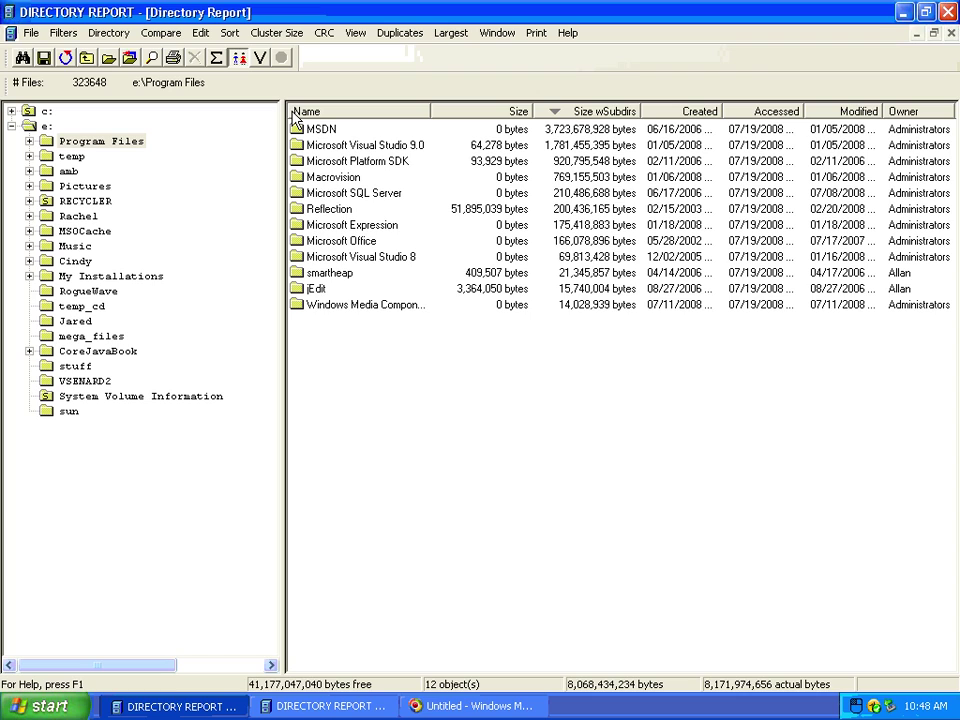
click(537, 32)
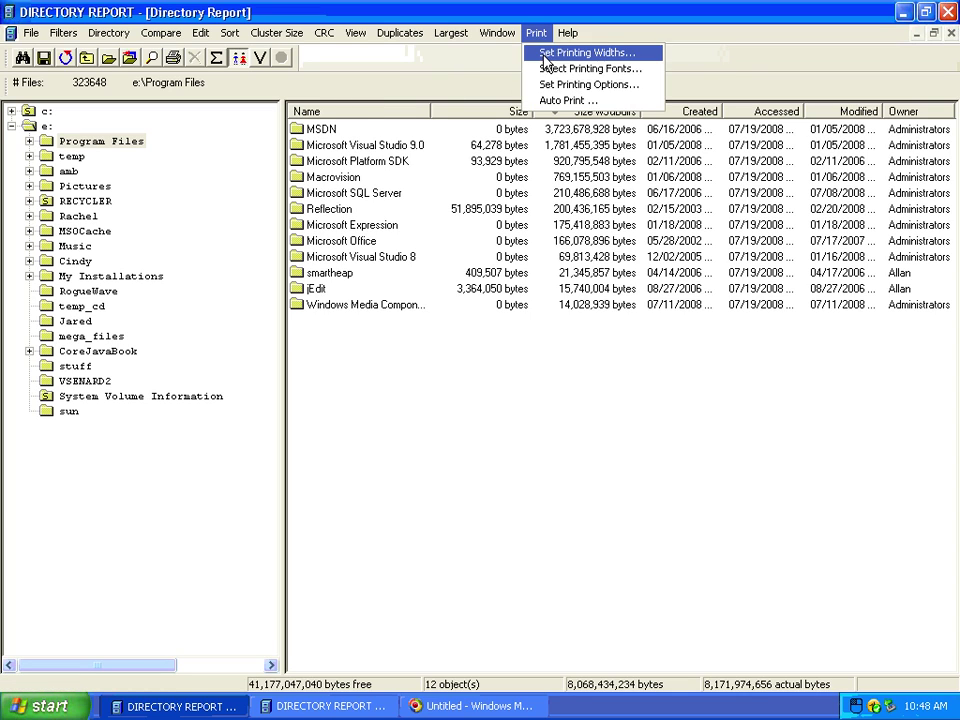
click(648, 95)
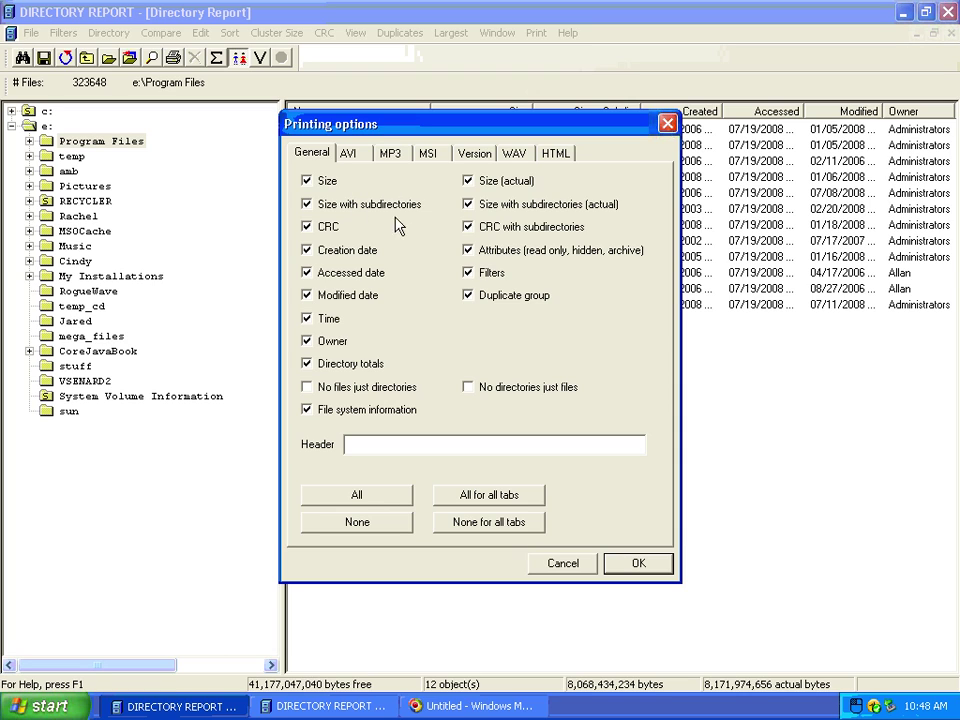
- Review the AVI, MP3 and WAV/HTML tabs, clear all fields, then keep only Size, Owner and Creation date
click(355, 156)
click(396, 160)
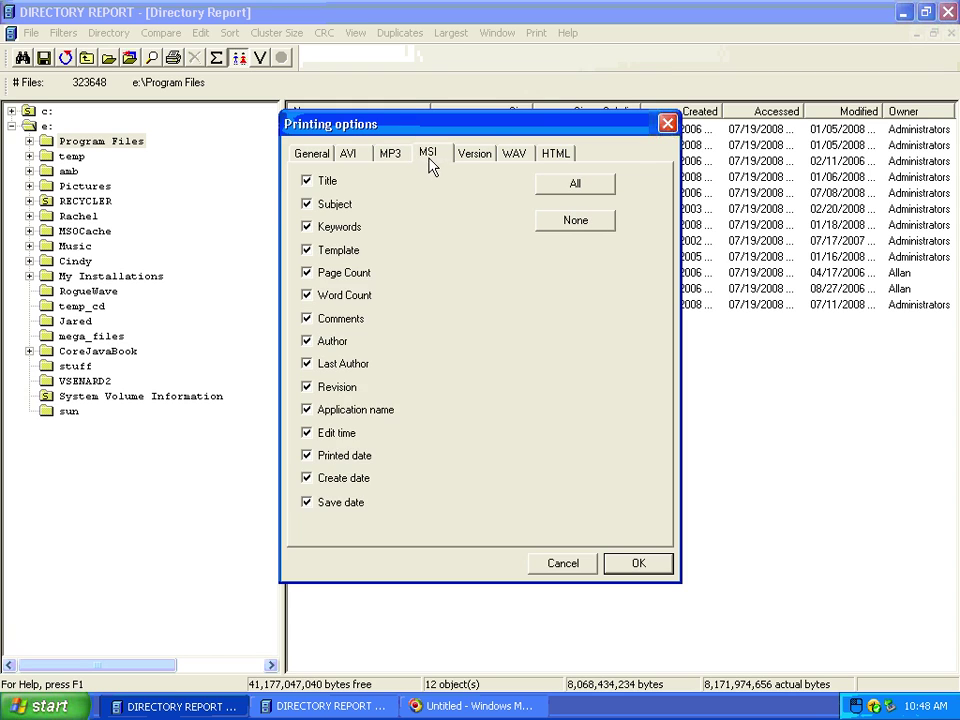
click(554, 160)
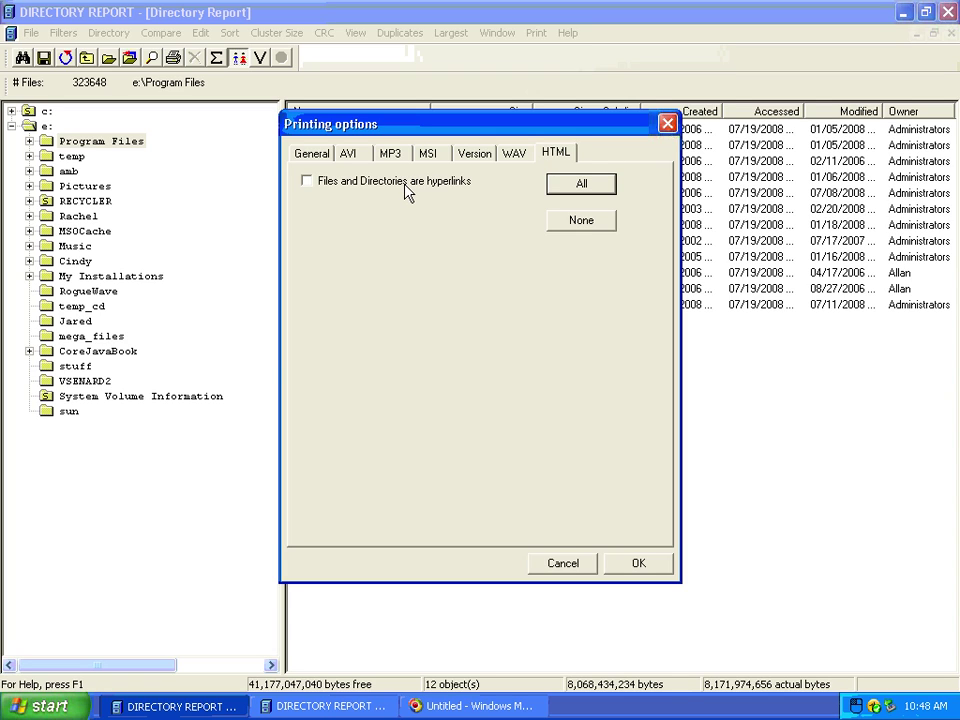
click(305, 158)
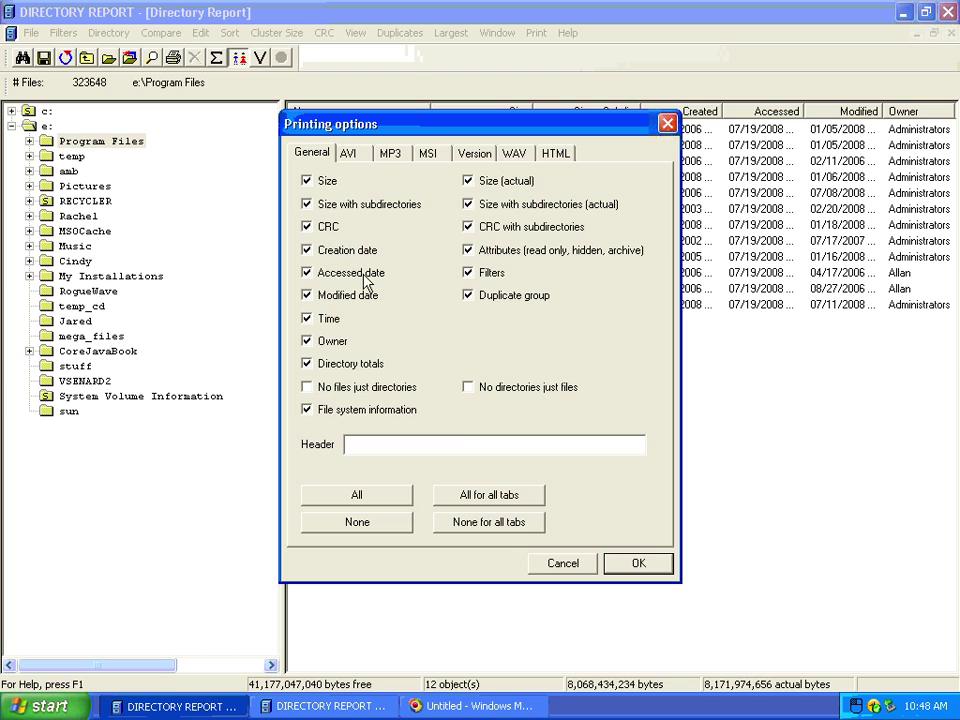
click(490, 527)
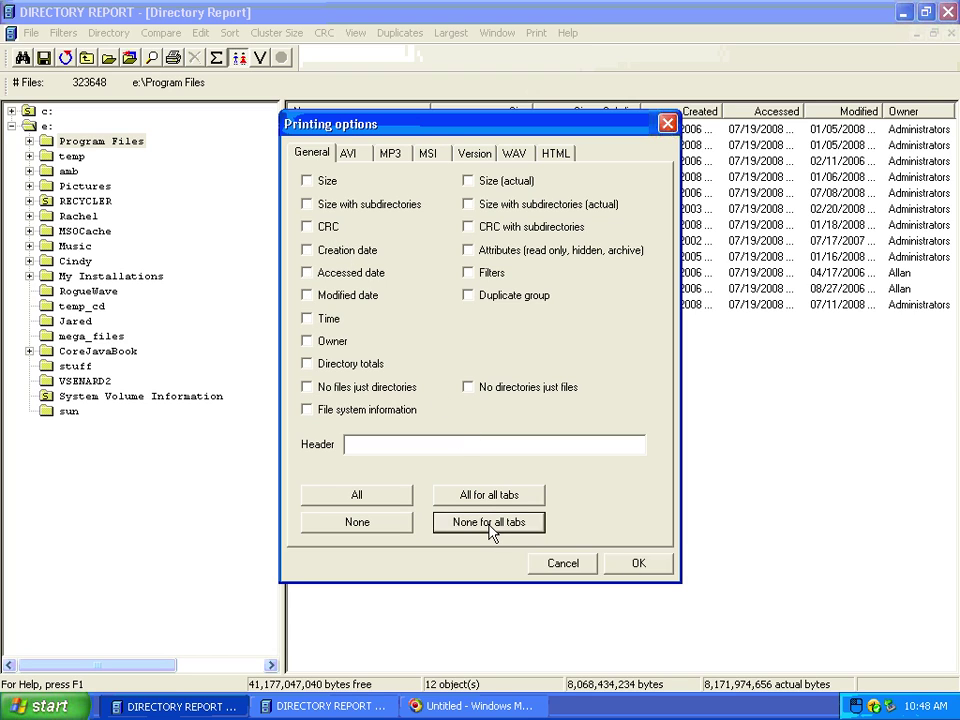
click(330, 186)
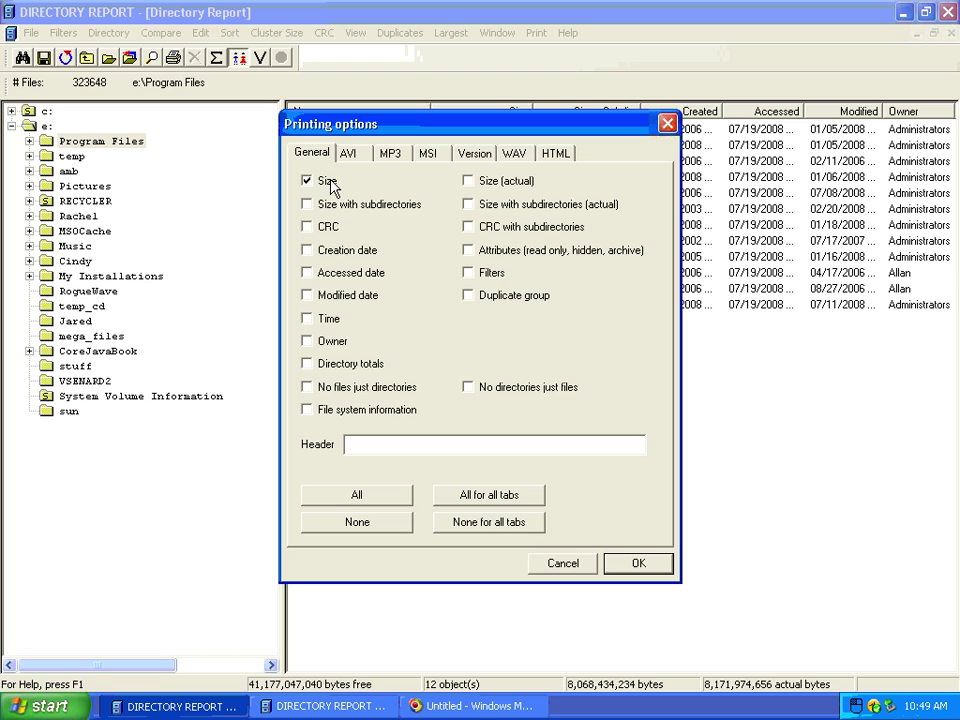
click(345, 347)
click(354, 252)
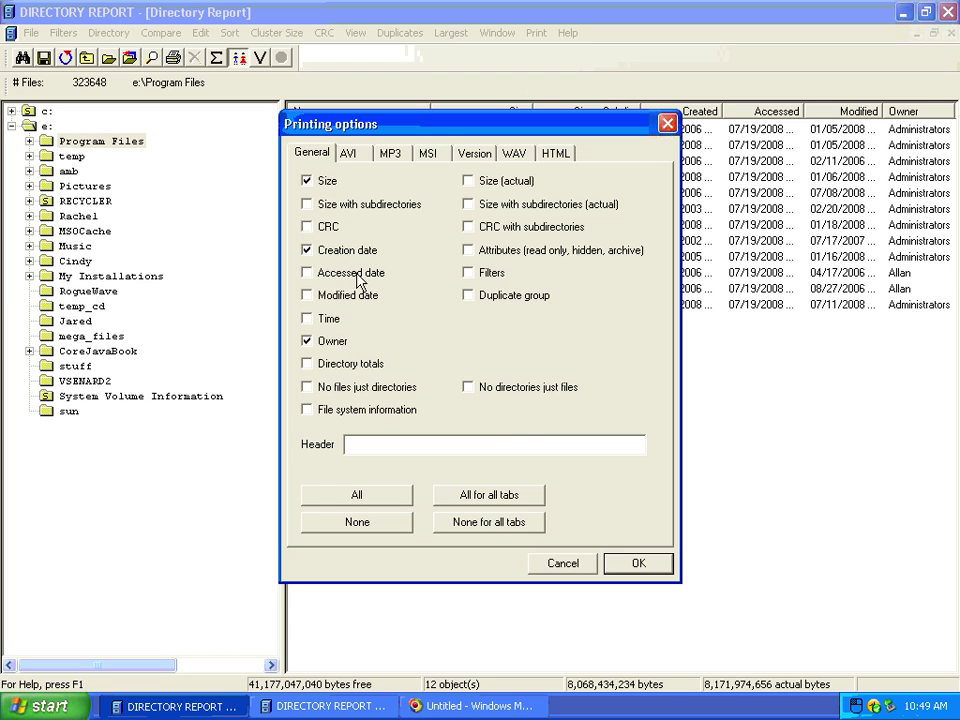
click(634, 565)
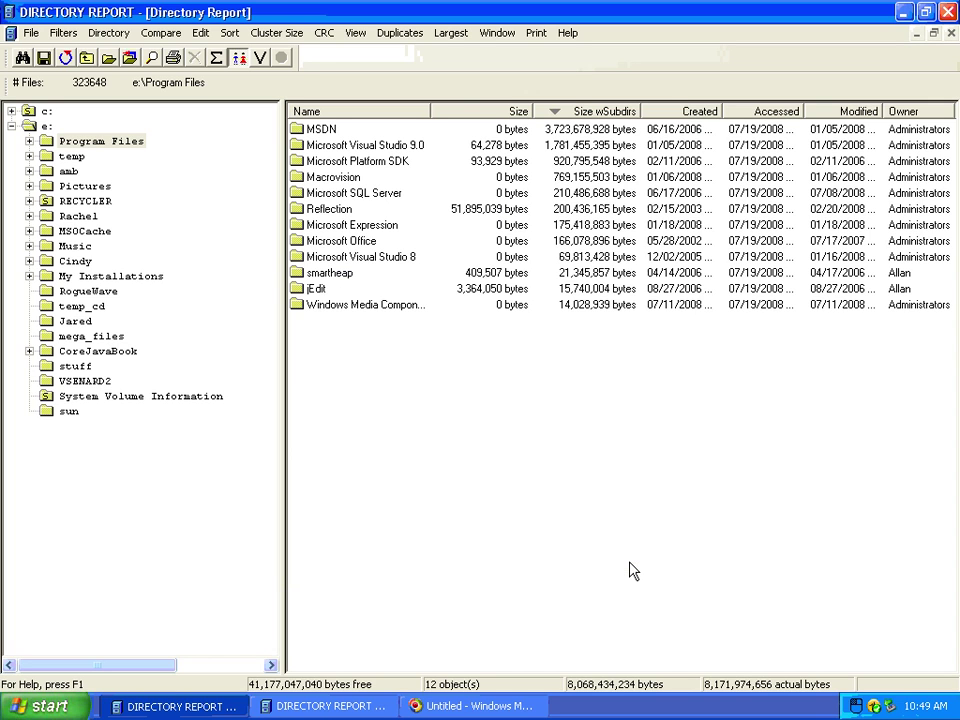
click(44, 60)
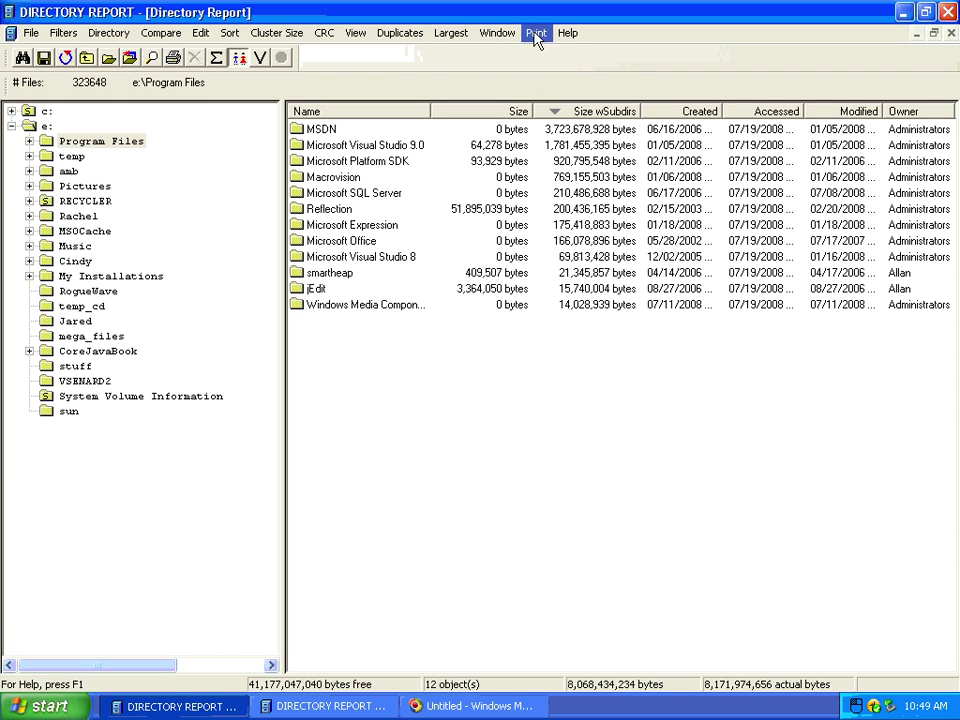
- Display the About Directory Report box showing version 31, dated May 5, 2008
click(568, 38)
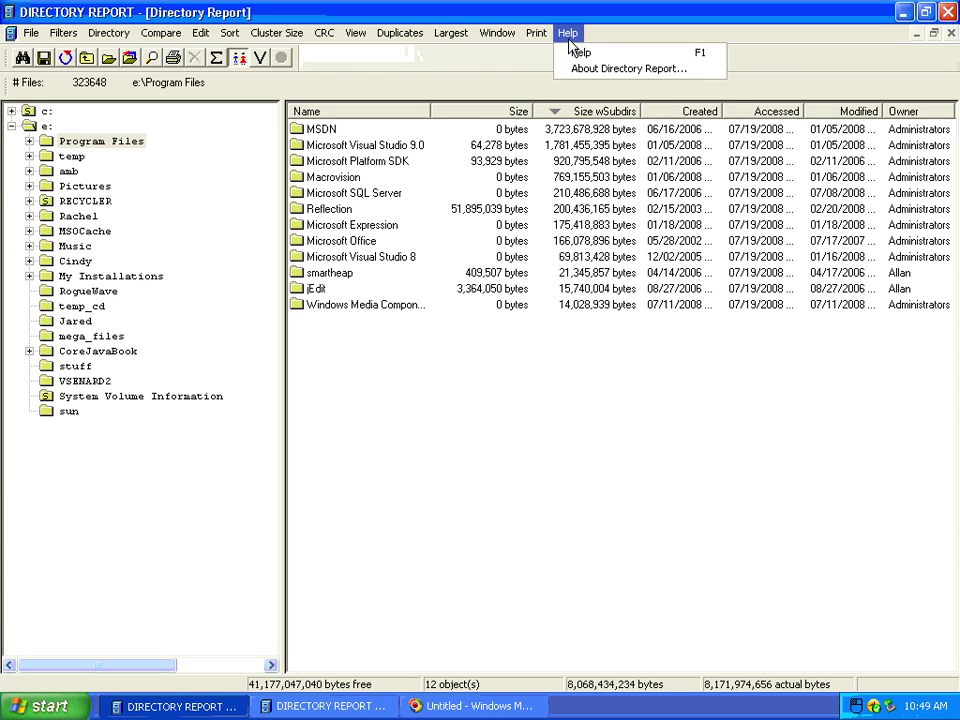
click(700, 82)
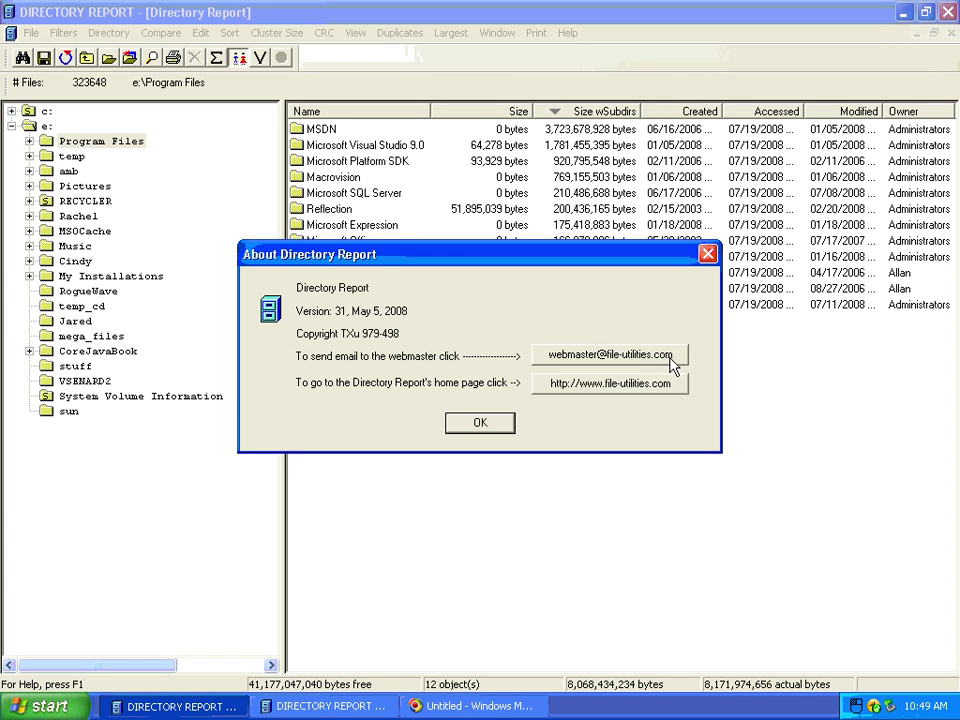